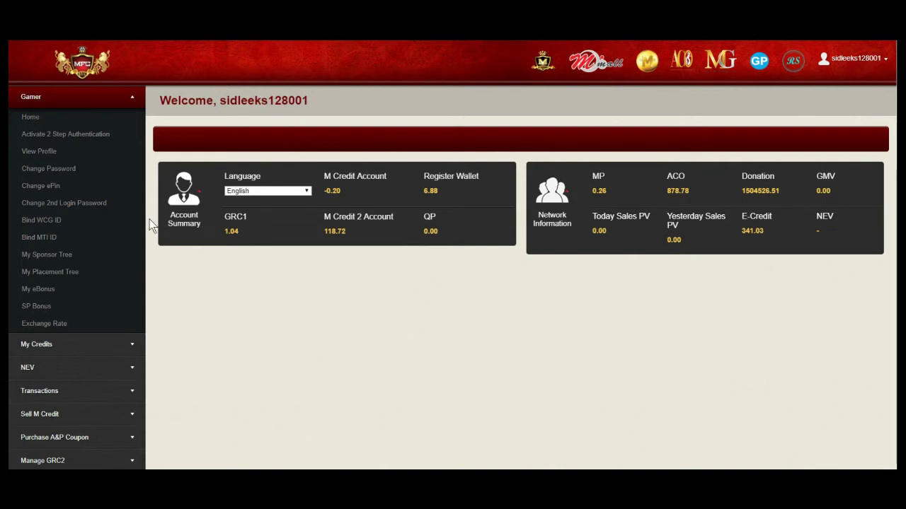
Step: Submit the e-Pin on the Bind WCG ID page to reach the RS exchange
click(48, 227)
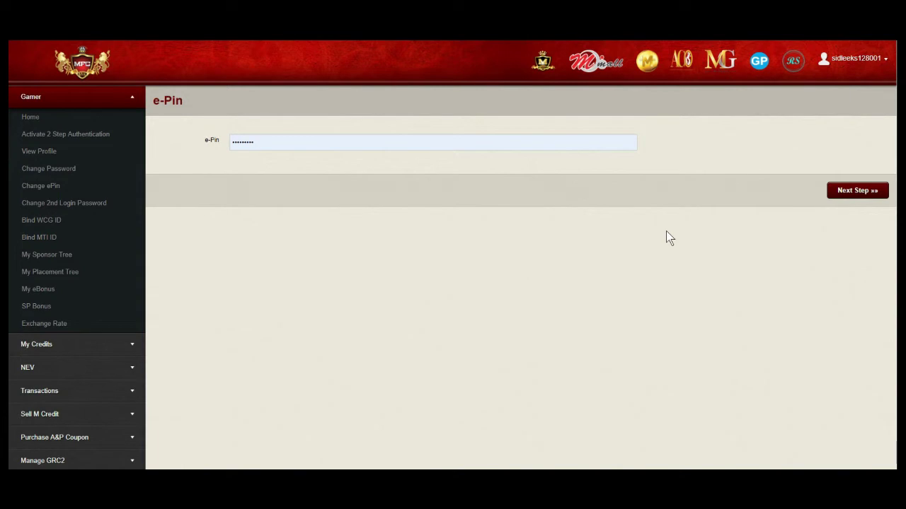
click(843, 193)
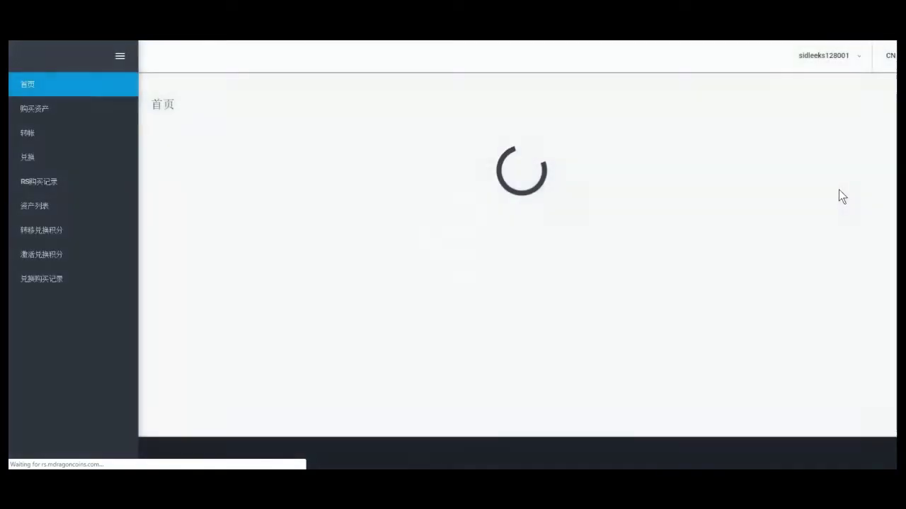
Step: Switch the RS home page language from CN to English
click(885, 59)
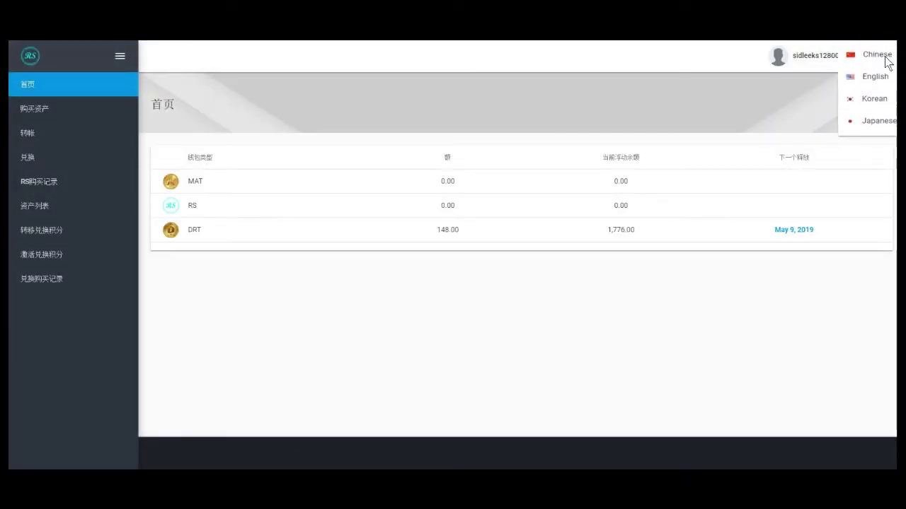
click(870, 78)
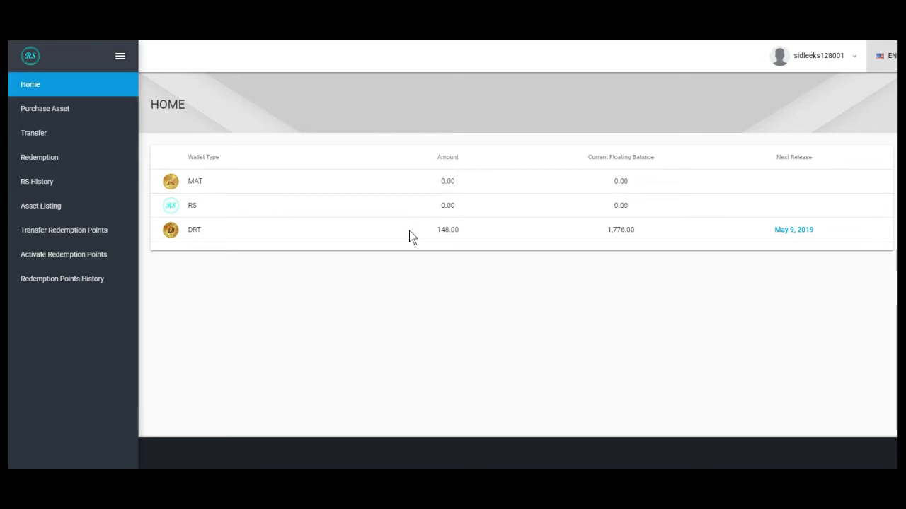
Step: Open Redemption and verify it by pasting and submitting the OTP code
click(48, 158)
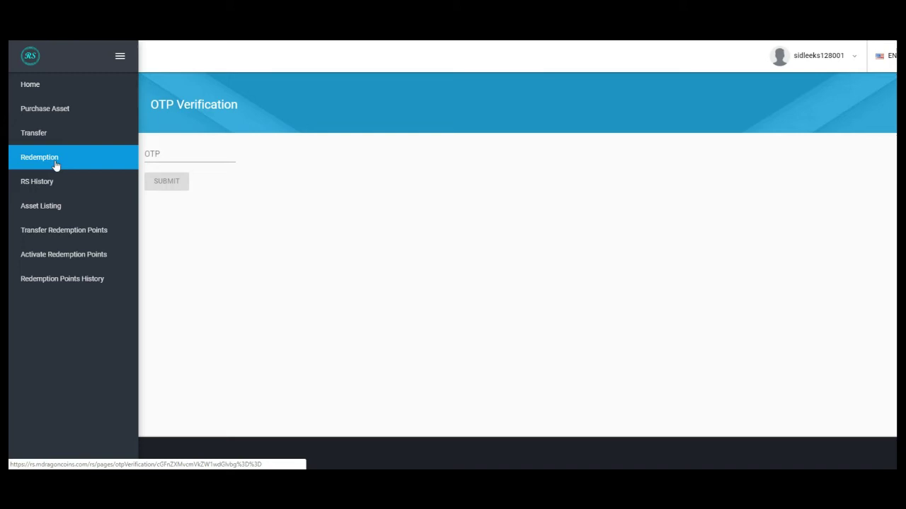
click(162, 157)
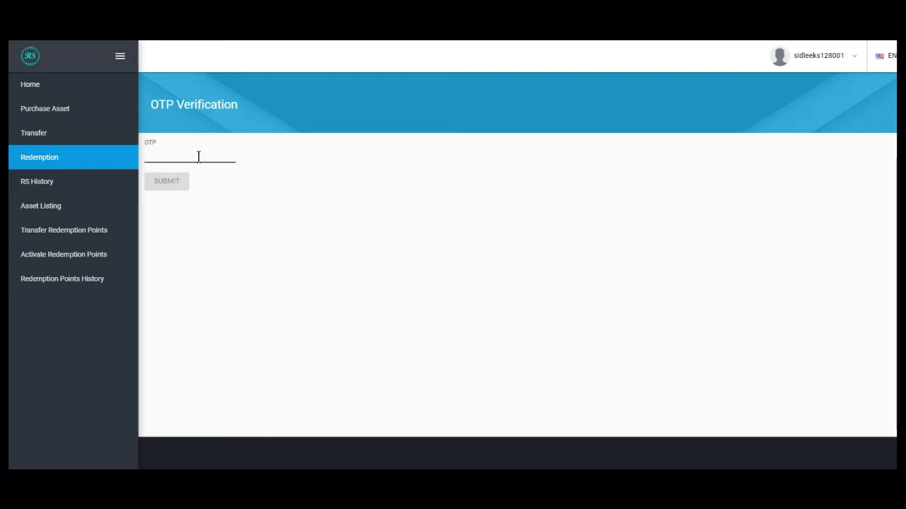
key(ctrl+v)
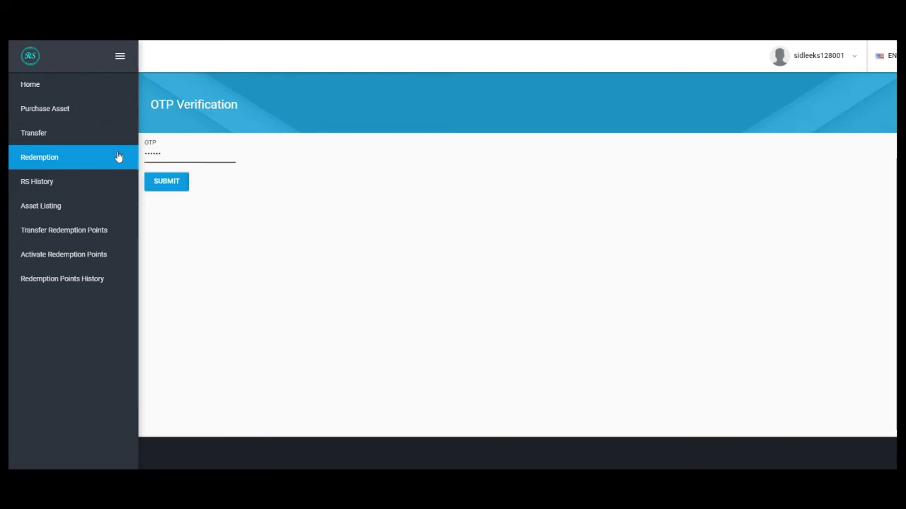
click(168, 187)
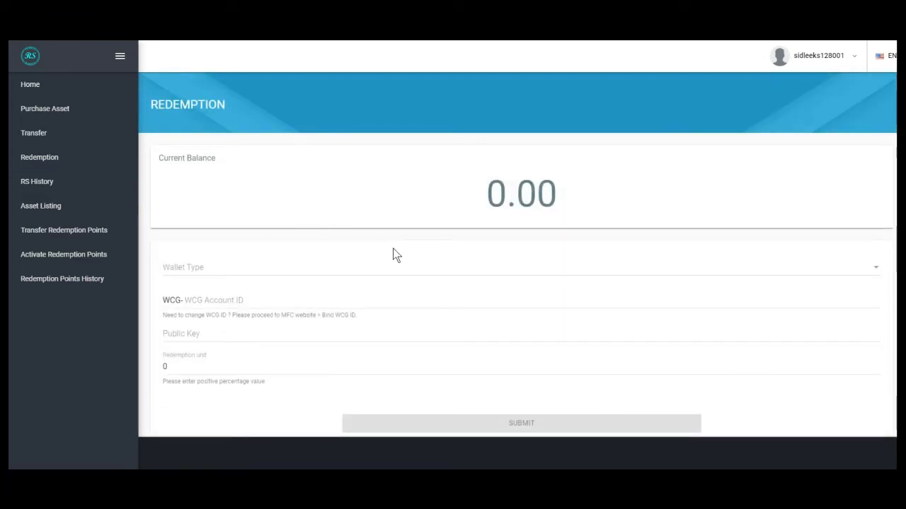
Step: Redeem 148.00 from the DRT wallet type to the WCG account
click(209, 274)
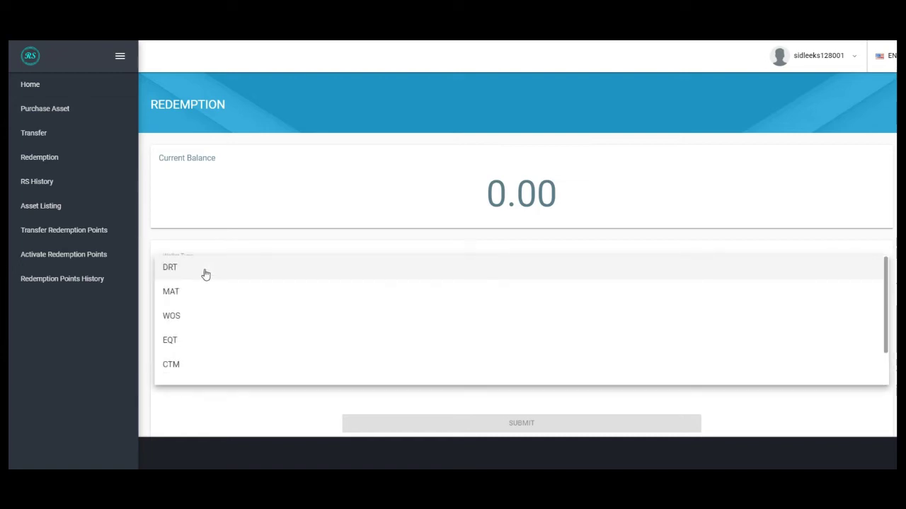
click(170, 275)
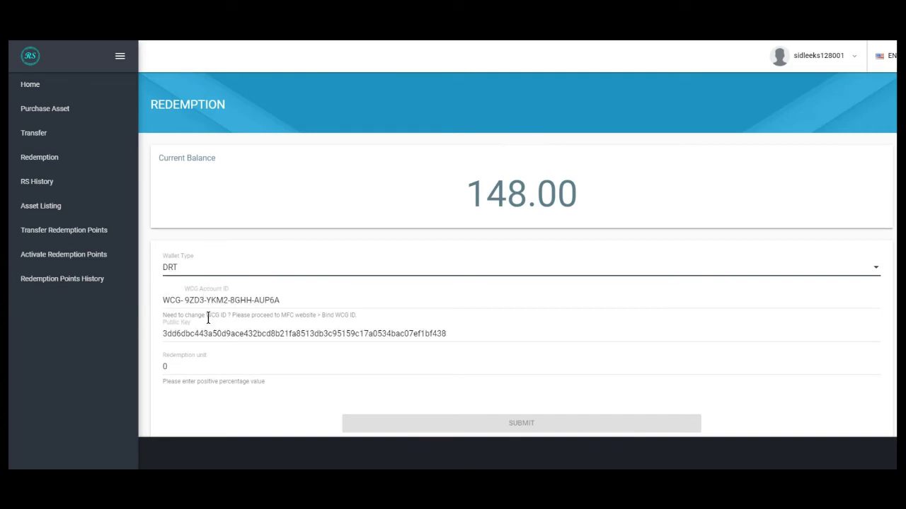
drag(185, 365, 158, 372)
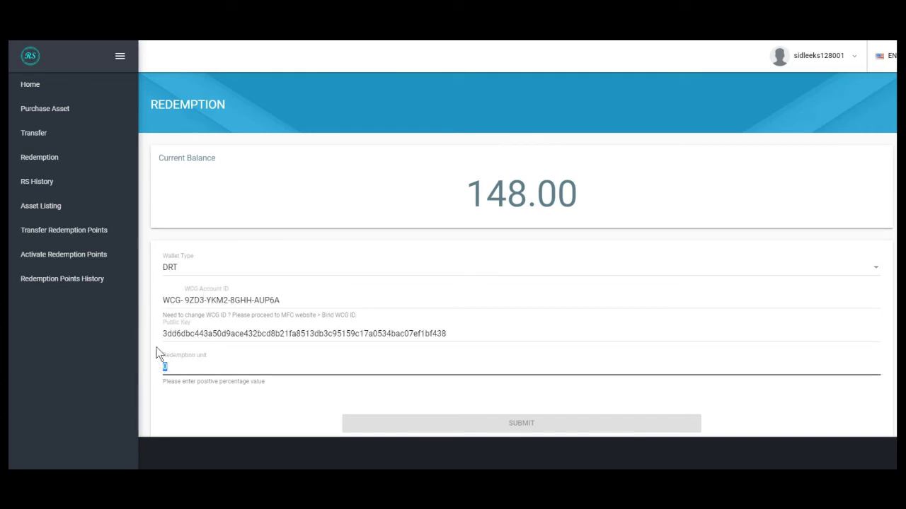
text(148.00)
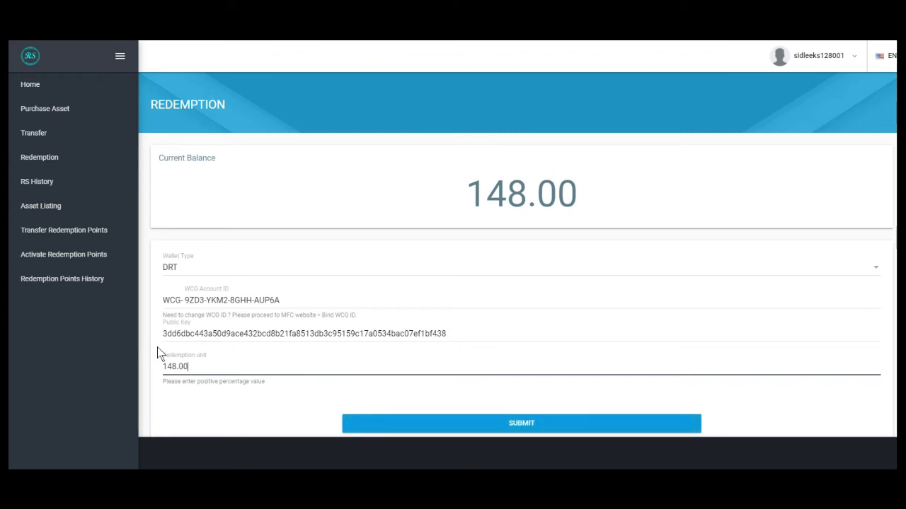
click(524, 424)
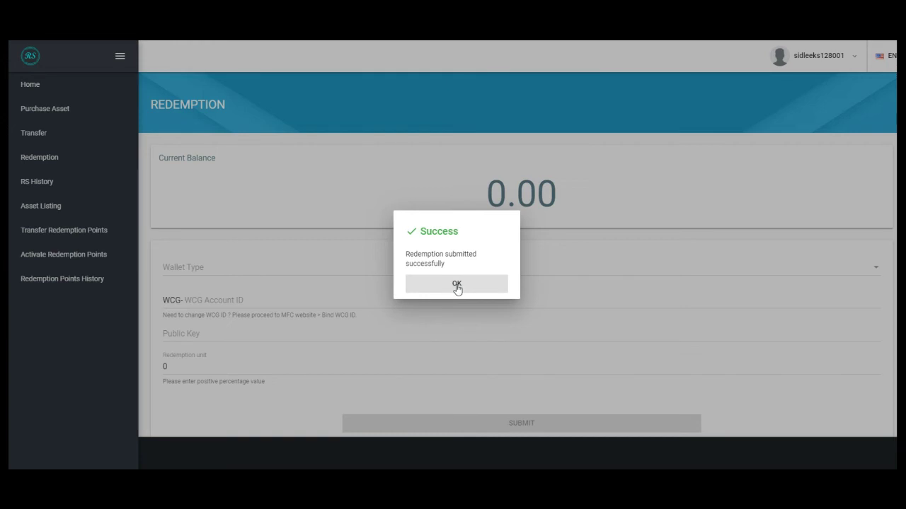
Step: Dismiss the Success dialog and return Home to confirm DRT reads 0.00
click(457, 285)
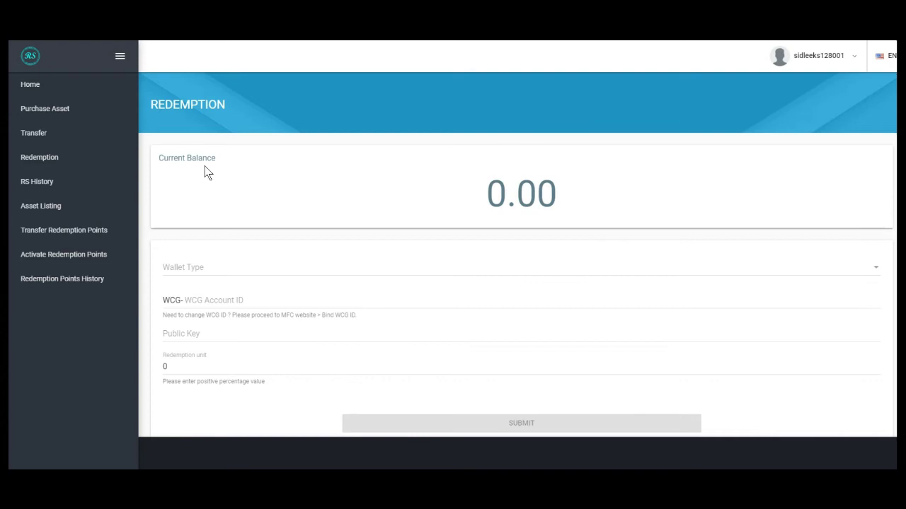
click(30, 86)
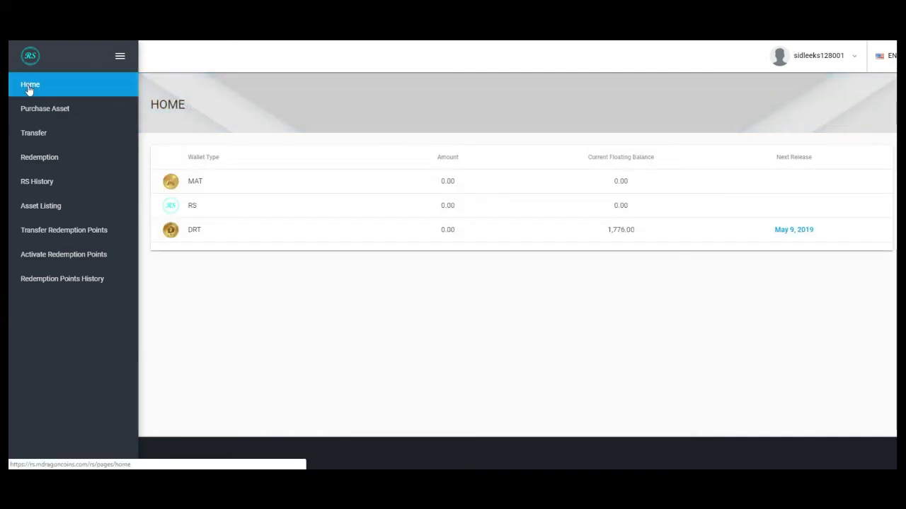